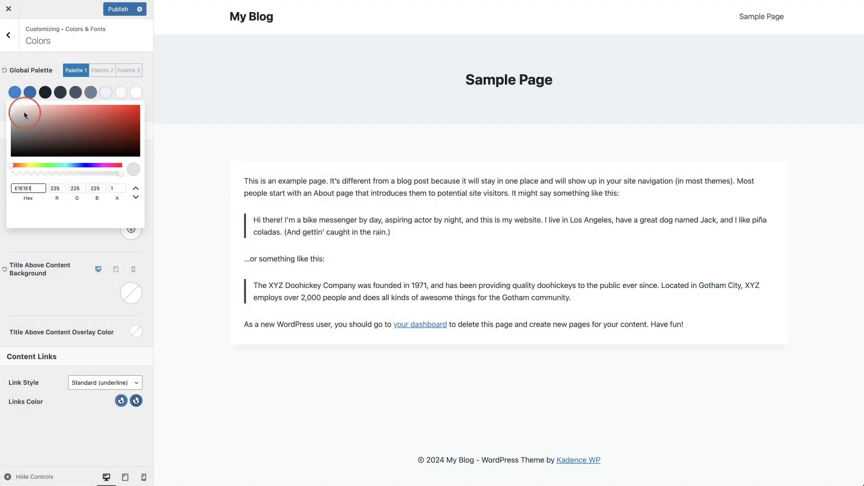
Step: Drag the picker gradient to darken the light grey palette swatch to hex 999999
{"action": "left_click_drag", "start_coordinate": [25, 115], "coordinate": [10, 127]}
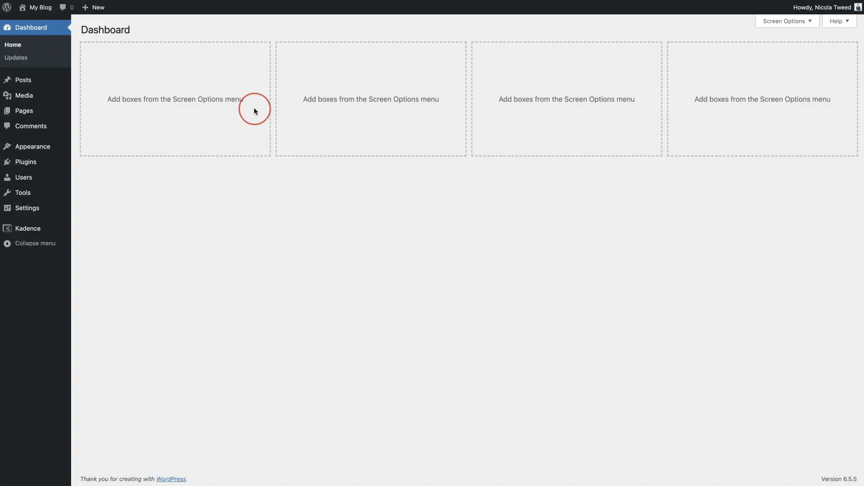
Step: Launch the Kadence theme Customizer from Appearance > Themes
{"action": "mouse_move", "coordinate": [22, 151]}
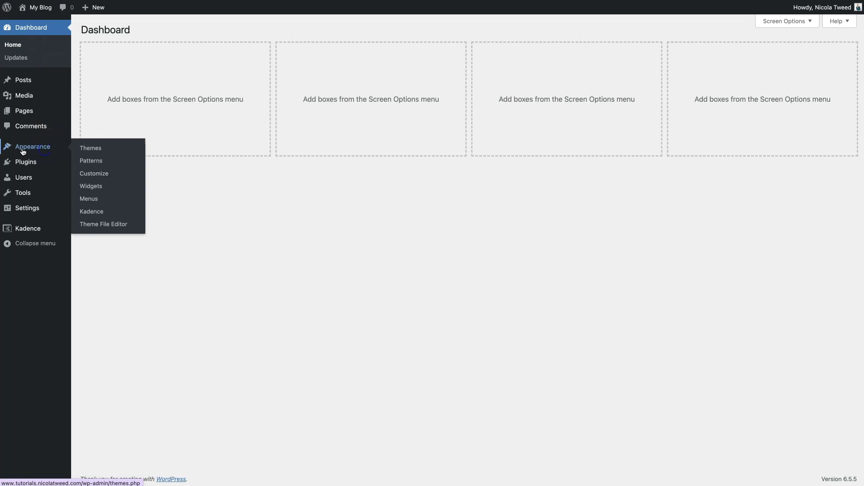
{"action": "left_click", "coordinate": [89, 149]}
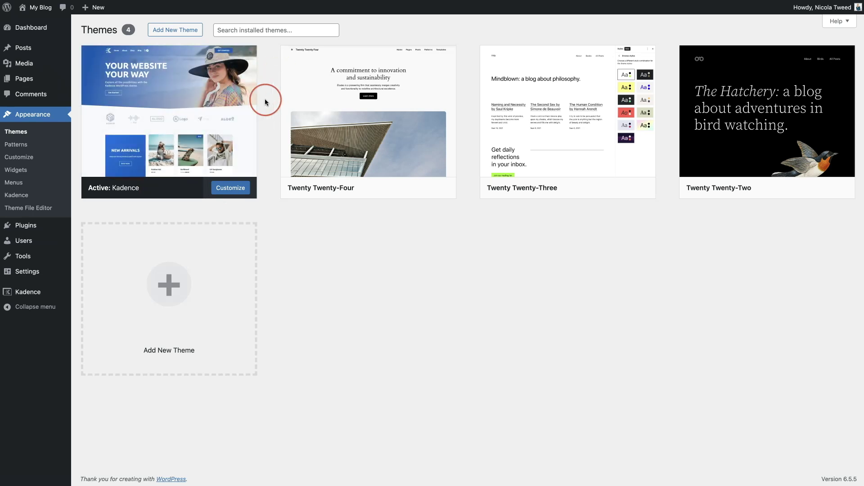
{"action": "left_click", "coordinate": [25, 158]}
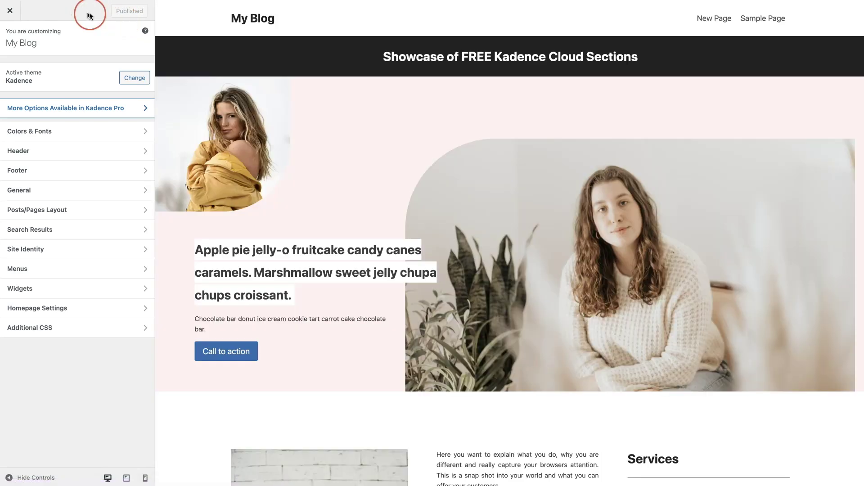
Step: Go to Colors & Fonts > Colors to display the Global Palette swatches
{"action": "left_click", "coordinate": [35, 140]}
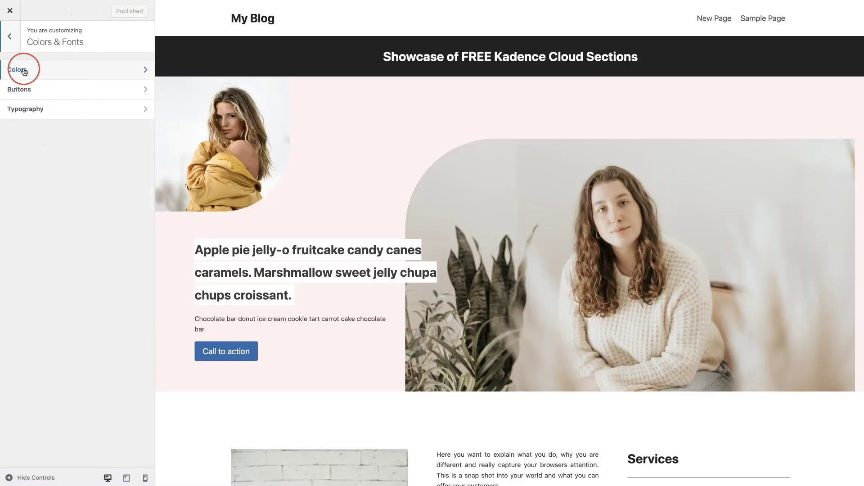
{"action": "left_click", "coordinate": [25, 71]}
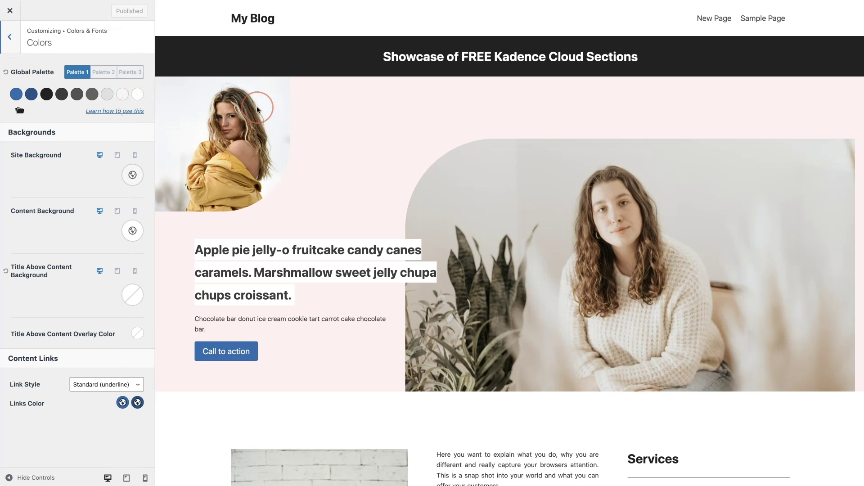
{"action": "scroll", "coordinate": [257, 108], "scroll_direction": "down", "scroll_amount": 15}
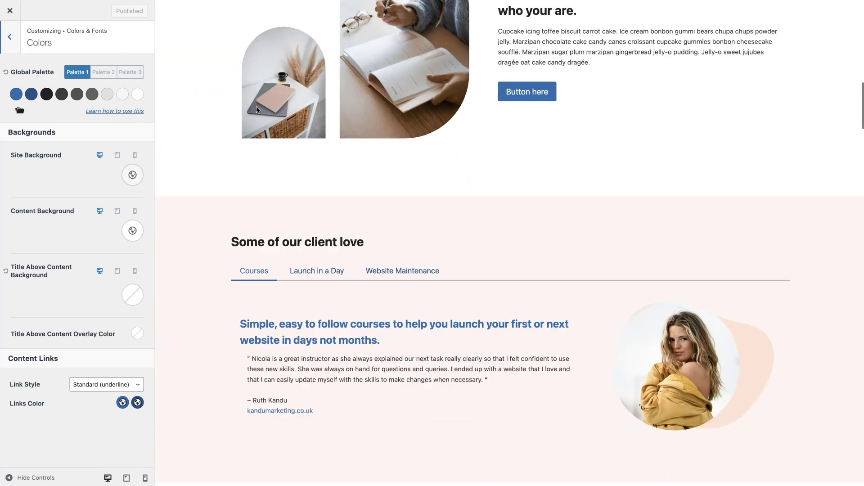
{"action": "scroll", "coordinate": [257, 109], "scroll_direction": "down", "scroll_amount": 12}
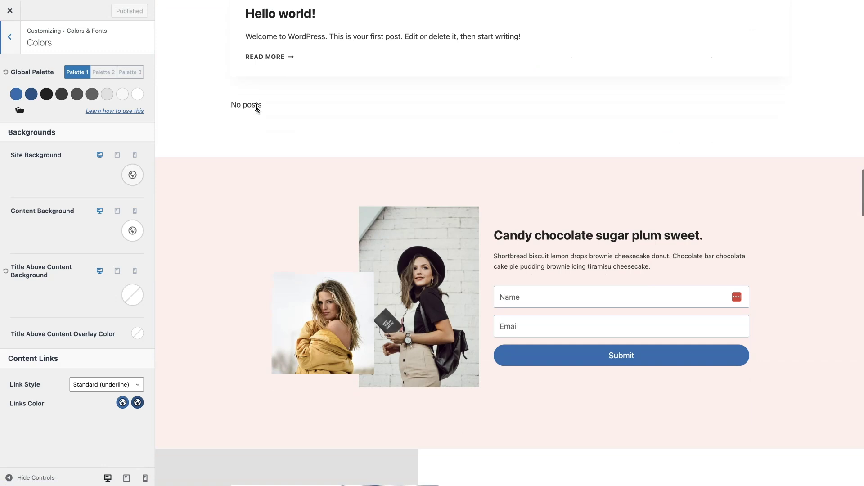
{"action": "scroll", "coordinate": [257, 109], "scroll_direction": "down", "scroll_amount": 10}
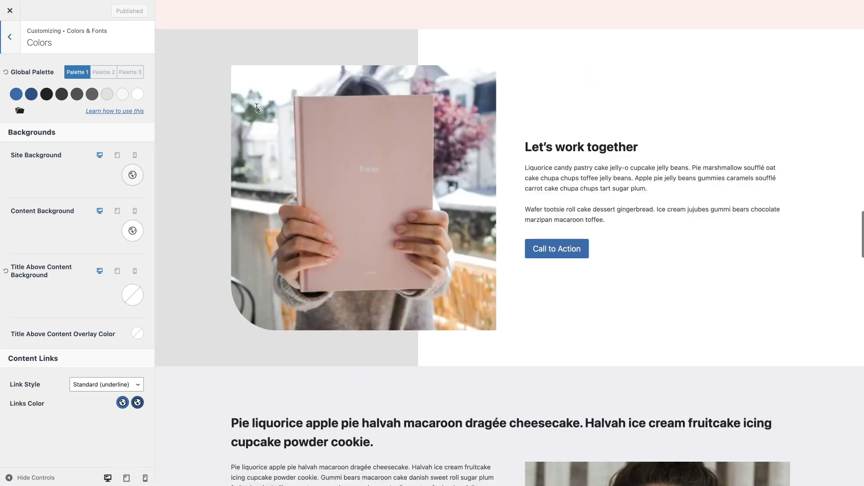
{"action": "left_click", "coordinate": [16, 95]}
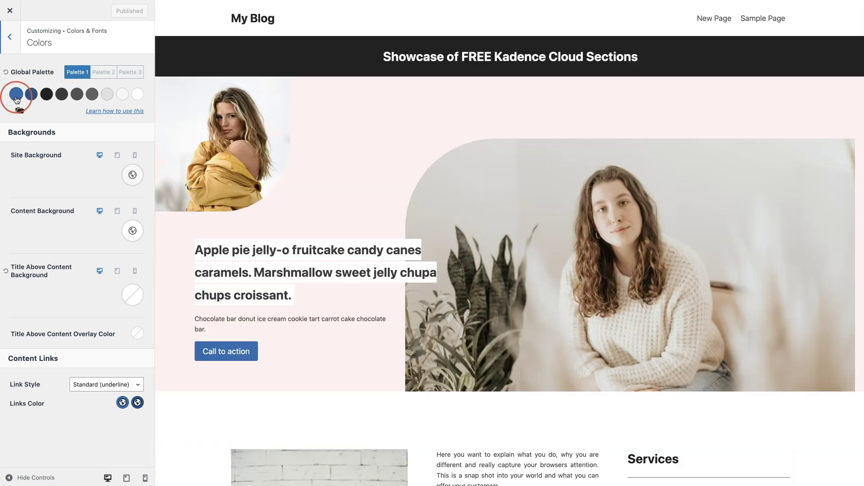
{"action": "left_click", "coordinate": [33, 97]}
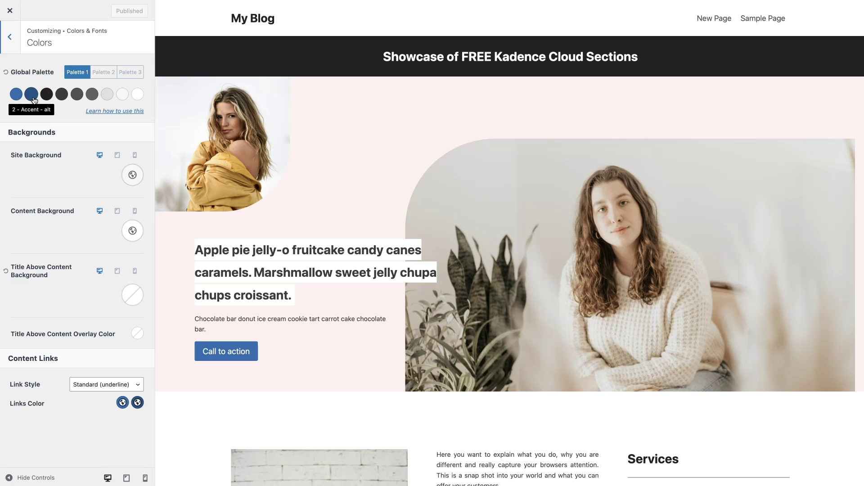
Step: Change the first accent palette colour to purple
{"action": "left_click", "coordinate": [15, 97]}
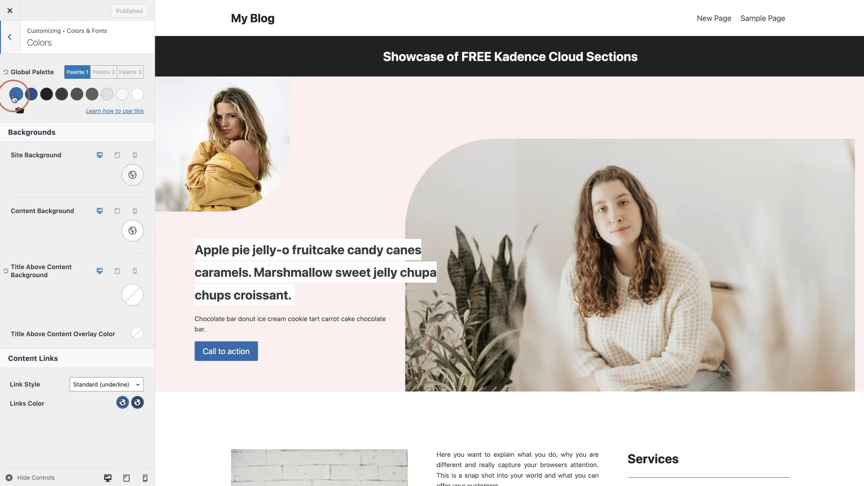
{"action": "left_click", "coordinate": [14, 98]}
{"action": "left_click", "coordinate": [24, 189]}
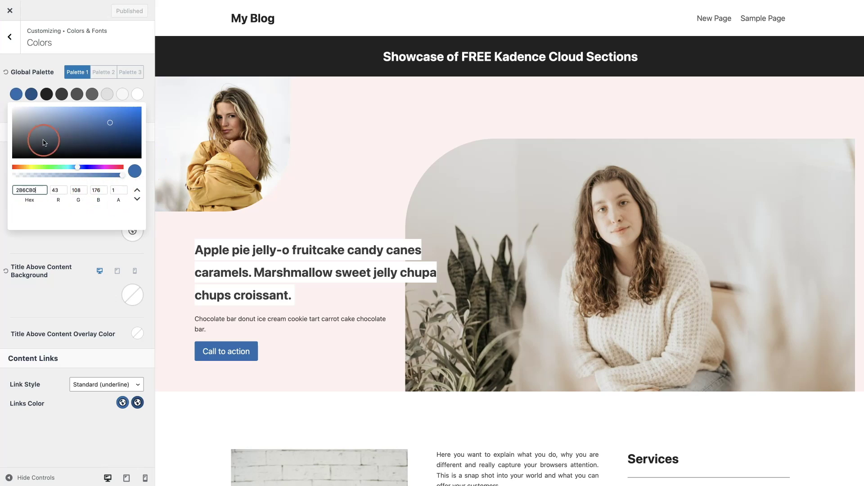
{"action": "left_click", "coordinate": [105, 168]}
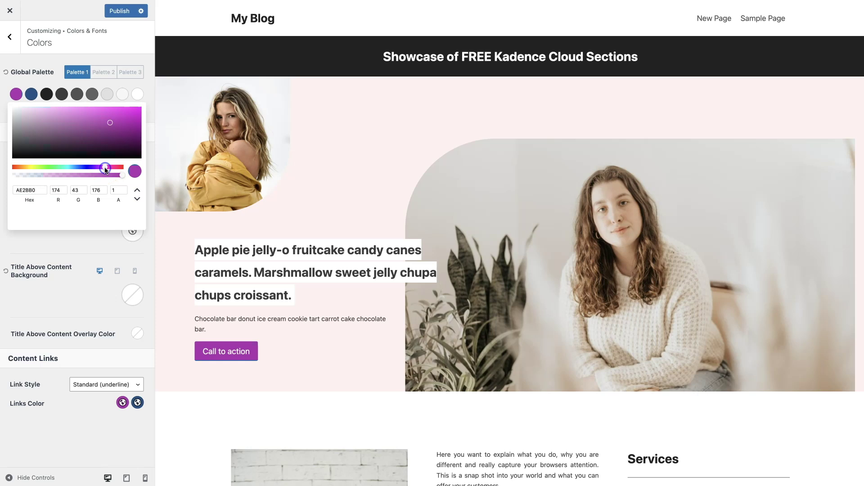
{"action": "left_click_drag", "start_coordinate": [110, 122], "coordinate": [113, 119]}
{"action": "left_click", "coordinate": [58, 231]}
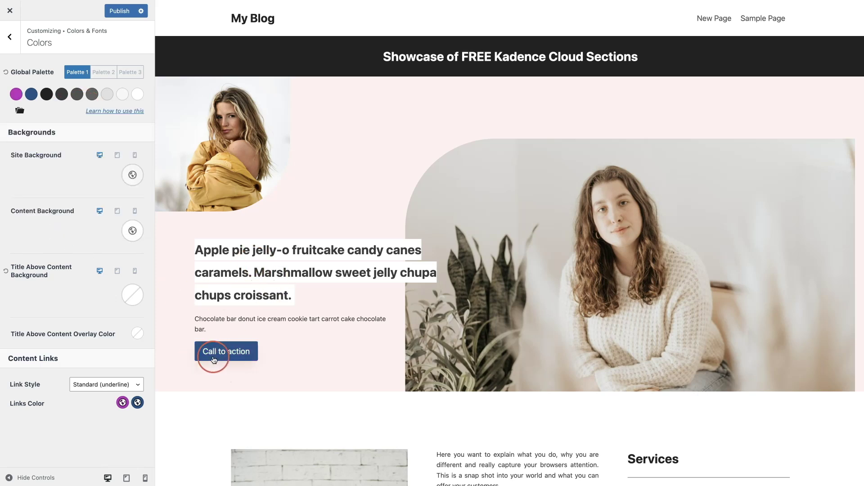
Step: Change the second accent colour from blue to green, 21872C
{"action": "scroll", "coordinate": [303, 365], "scroll_direction": "down", "scroll_amount": 5}
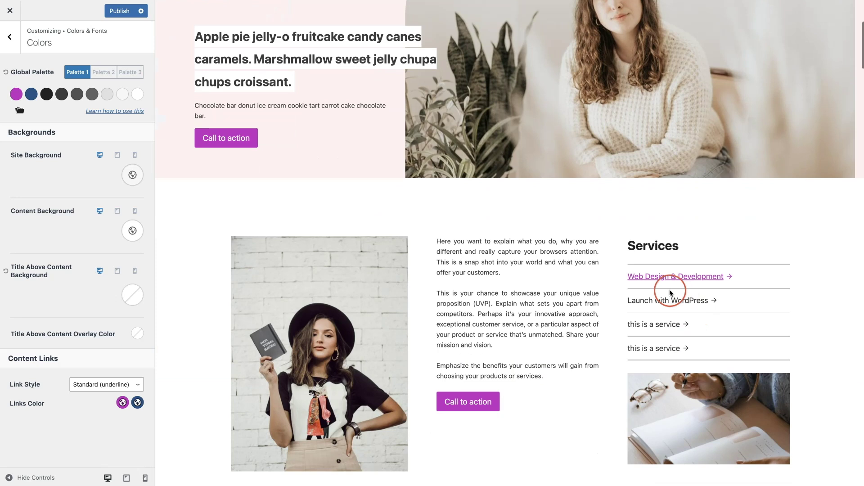
{"action": "scroll", "coordinate": [565, 372], "scroll_direction": "down", "scroll_amount": 15}
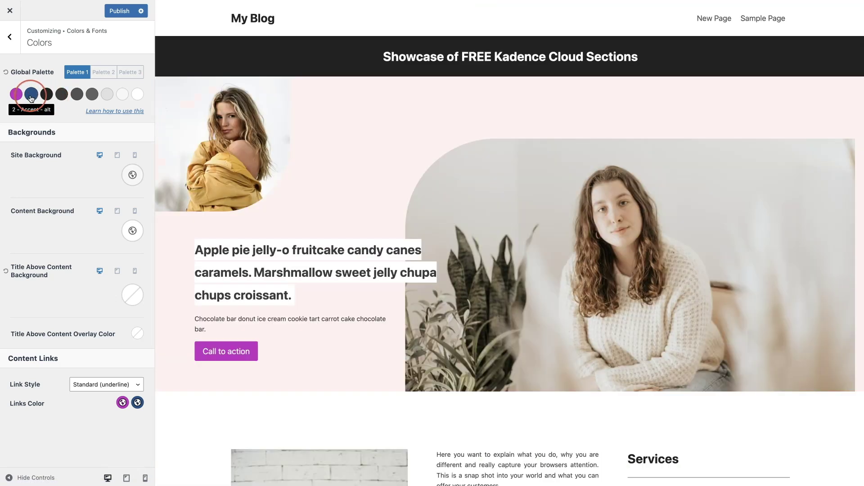
{"action": "left_click", "coordinate": [31, 95]}
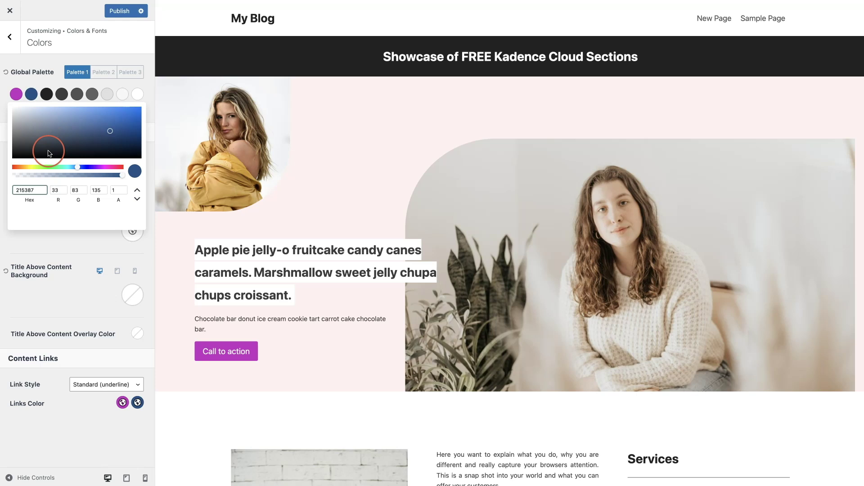
{"action": "left_click", "coordinate": [50, 167]}
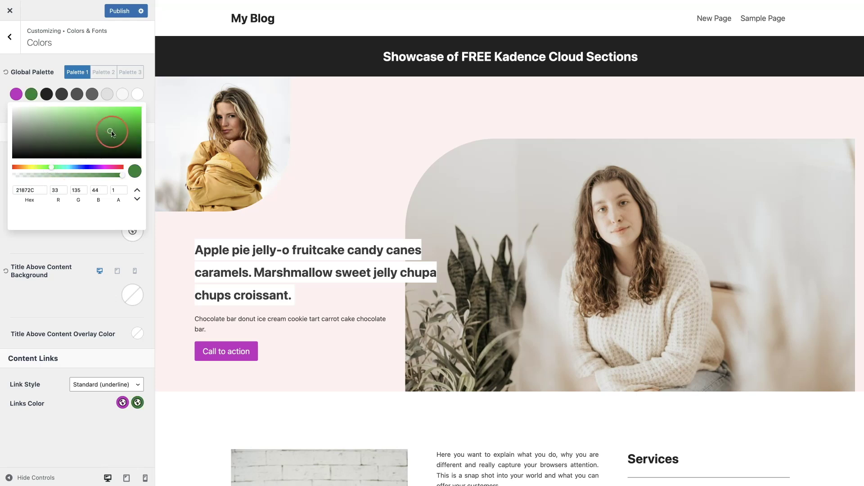
{"action": "left_click", "coordinate": [109, 123]}
{"action": "left_click", "coordinate": [115, 254]}
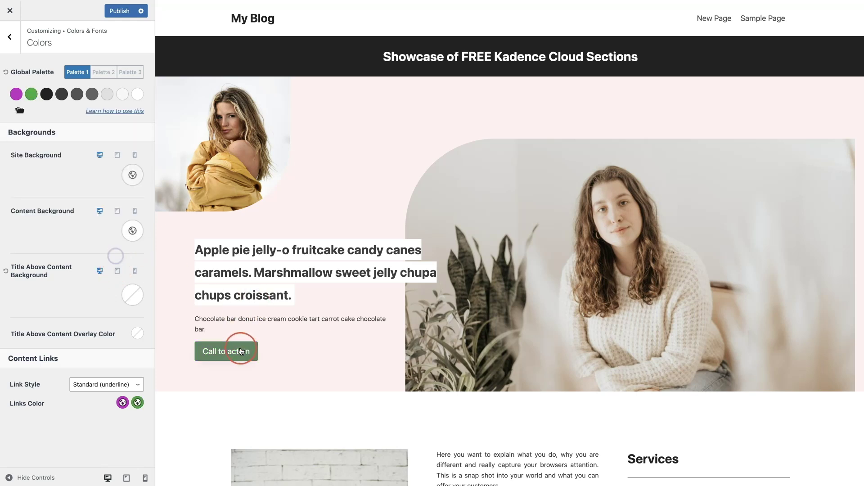
{"action": "scroll", "coordinate": [314, 350], "scroll_direction": "down", "scroll_amount": 9}
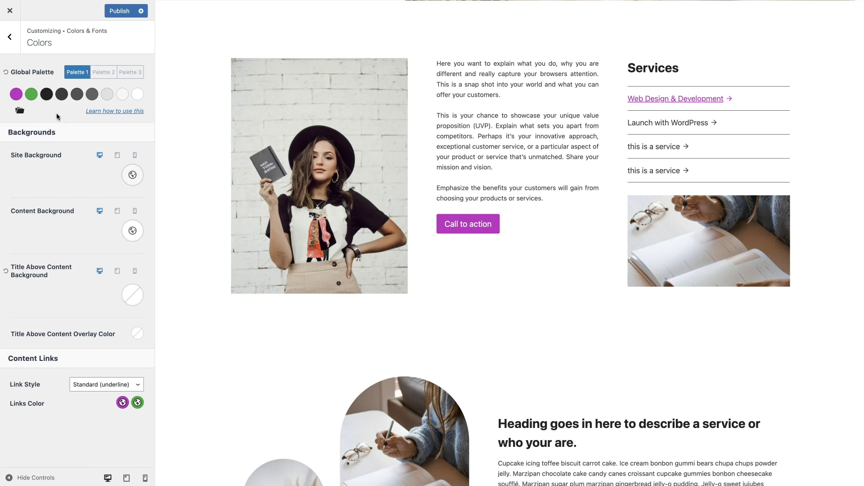
Step: Apply the fifth preset palette of red, blue and navy colours to Palette 1
{"action": "left_click", "coordinate": [21, 111]}
{"action": "left_click", "coordinate": [20, 112]}
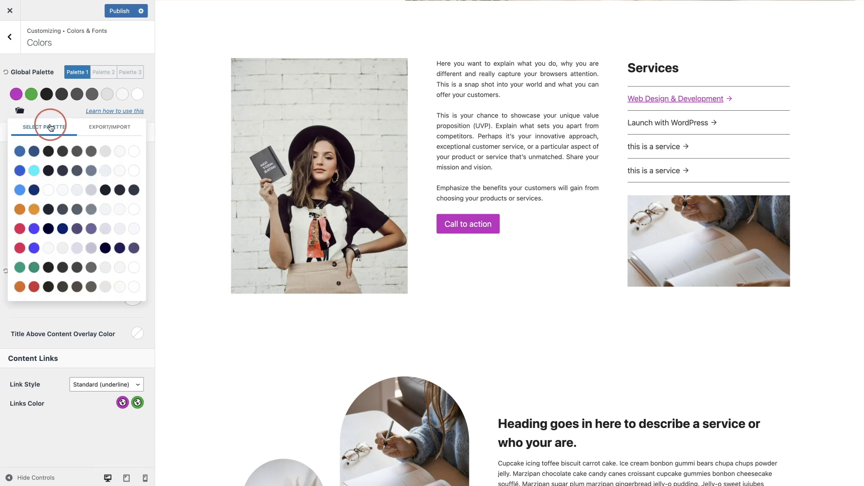
{"action": "left_click", "coordinate": [48, 127]}
{"action": "left_click", "coordinate": [60, 132]}
{"action": "left_click", "coordinate": [54, 230]}
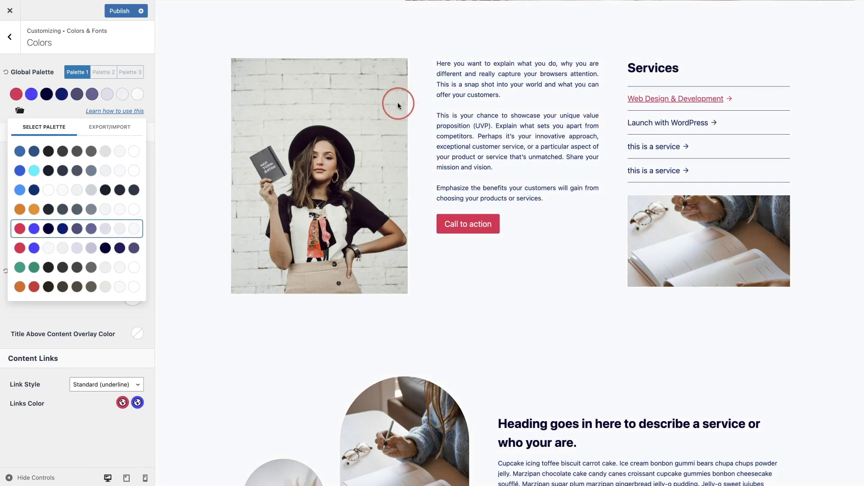
Step: Review the palette's exported colour data in the Export/Import panel, then close it
{"action": "left_click", "coordinate": [106, 134]}
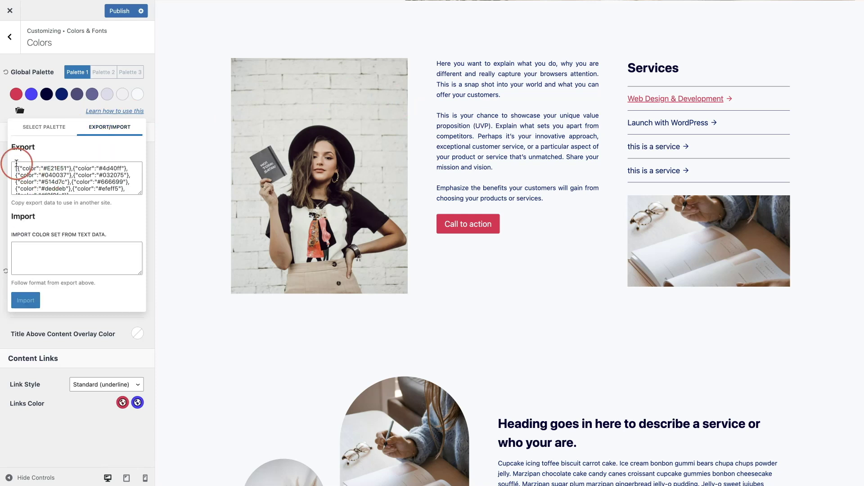
{"action": "key", "text": "Tab"}
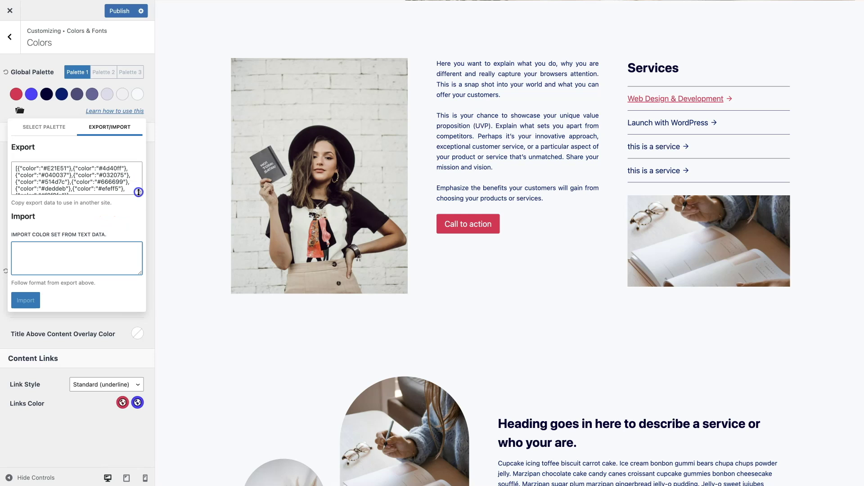
{"action": "left_click_drag", "start_coordinate": [137, 193], "coordinate": [137, 208]}
{"action": "triple_click", "coordinate": [74, 192]}
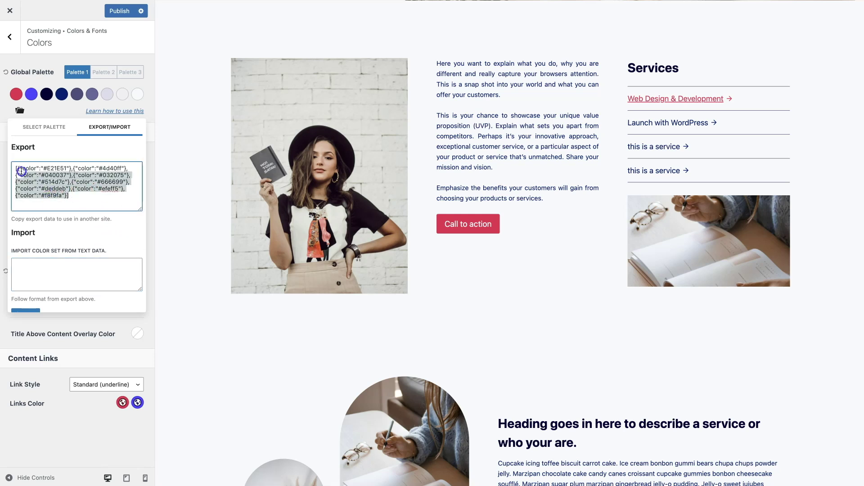
{"action": "left_click", "coordinate": [47, 169]}
{"action": "left_click", "coordinate": [51, 169]}
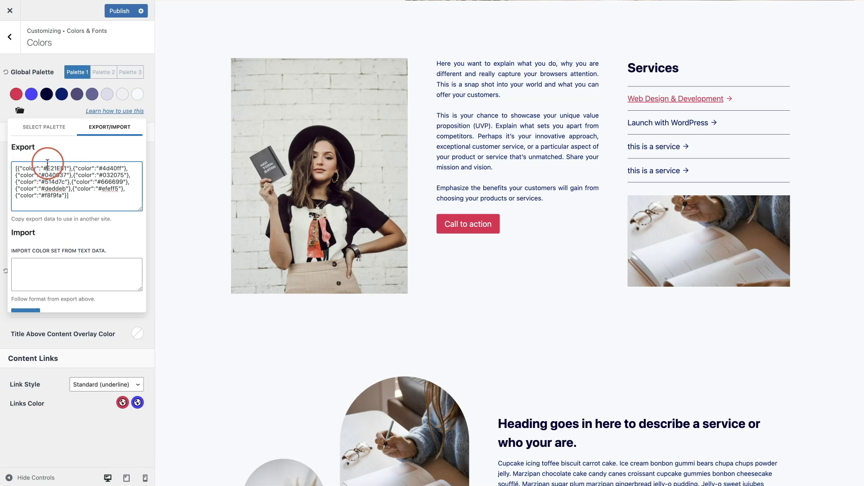
{"action": "left_click", "coordinate": [65, 165]}
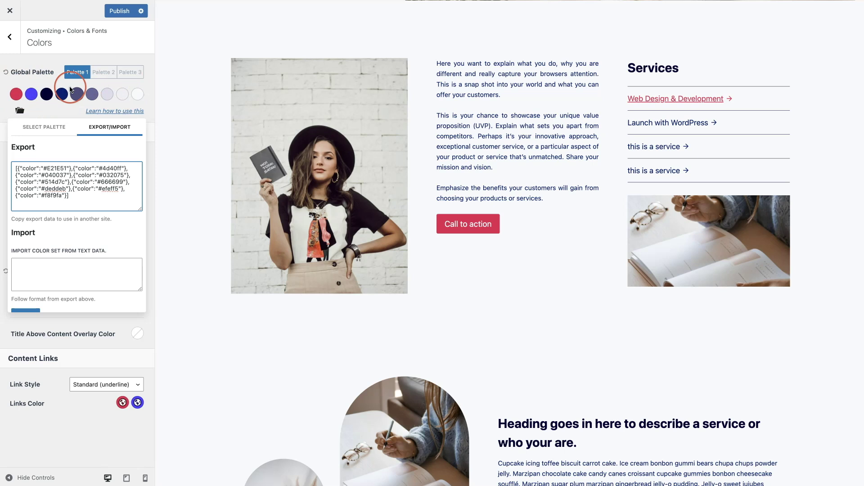
{"action": "left_click", "coordinate": [146, 96]}
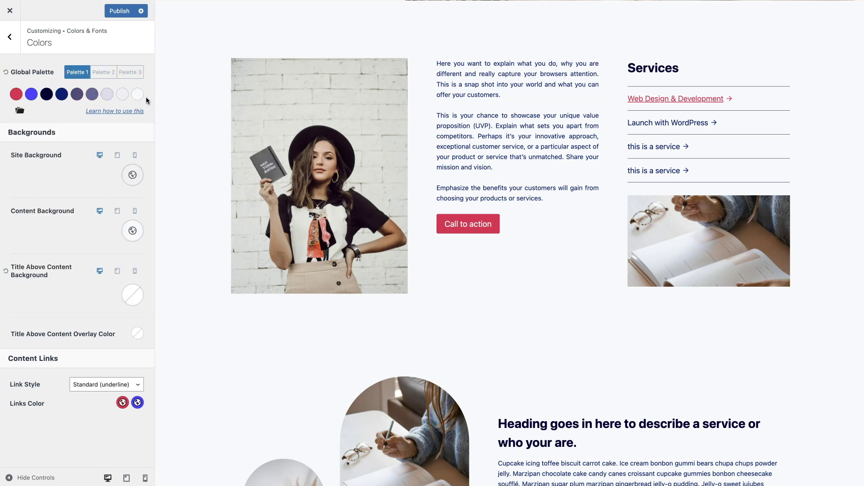
Step: Make Palette 2 active and fill it with the orange-and-slate preset
{"action": "left_click", "coordinate": [146, 99]}
{"action": "left_click", "coordinate": [123, 76]}
{"action": "left_click", "coordinate": [68, 79]}
{"action": "left_click", "coordinate": [106, 77]}
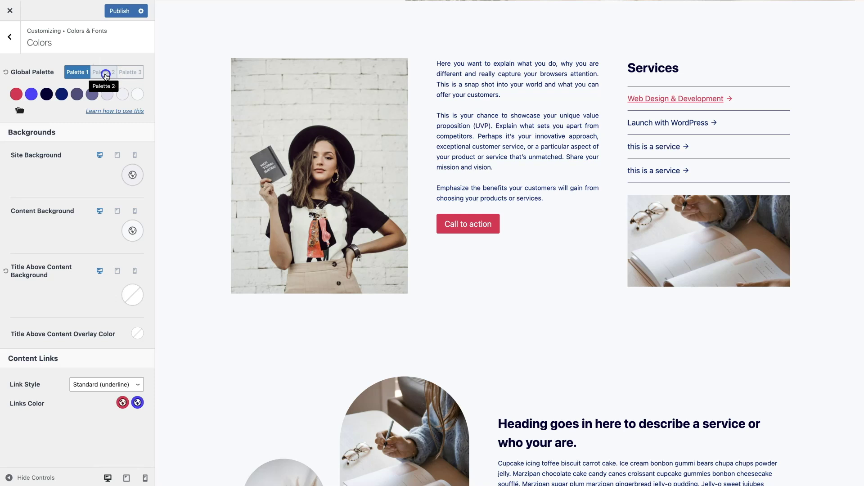
{"action": "left_click", "coordinate": [106, 77]}
{"action": "left_click", "coordinate": [19, 110]}
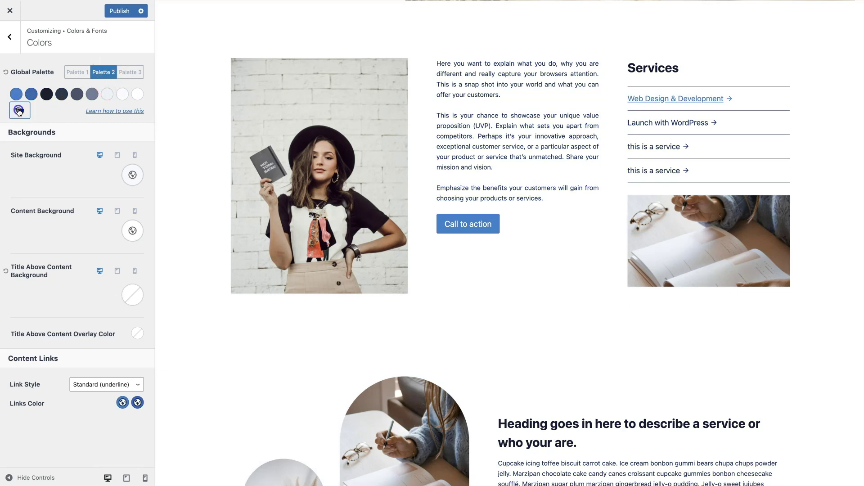
{"action": "left_click", "coordinate": [28, 209]}
{"action": "left_click", "coordinate": [76, 115]}
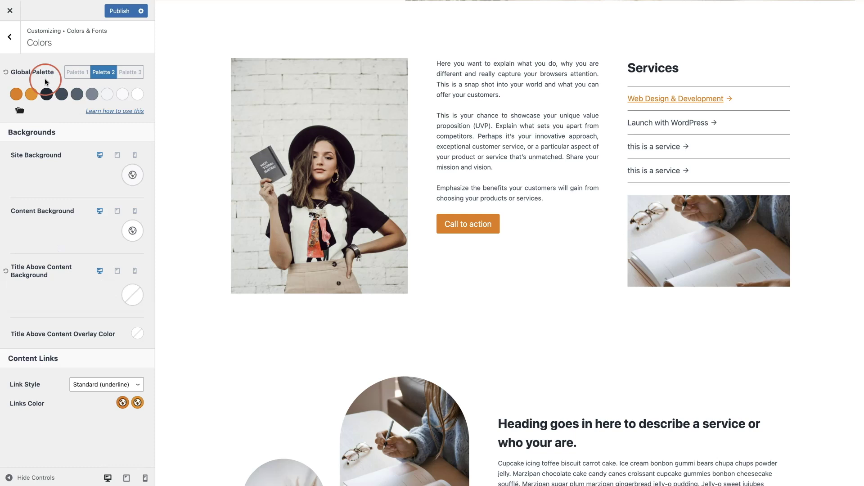
Step: Check the preview, compare with Palette 1, then return to the orange Palette 2
{"action": "scroll", "coordinate": [356, 193], "scroll_direction": "up", "scroll_amount": 5}
{"action": "scroll", "coordinate": [355, 197], "scroll_direction": "up", "scroll_amount": 4}
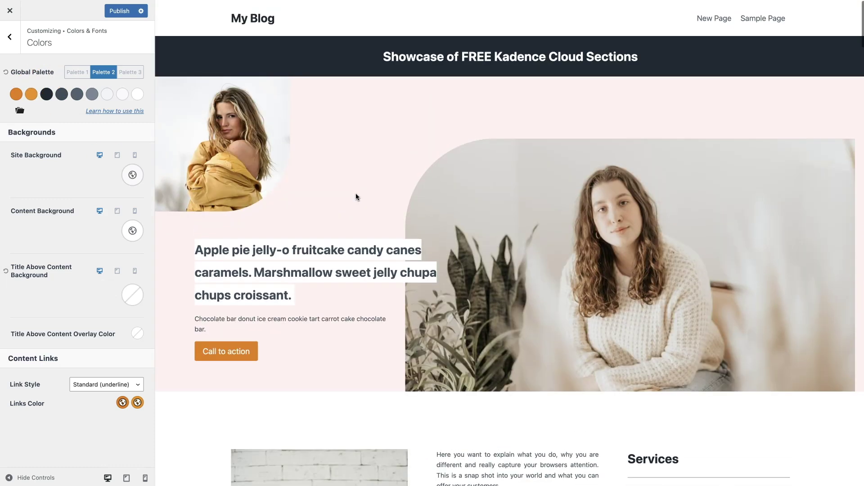
{"action": "scroll", "coordinate": [355, 197], "scroll_direction": "down", "scroll_amount": 5}
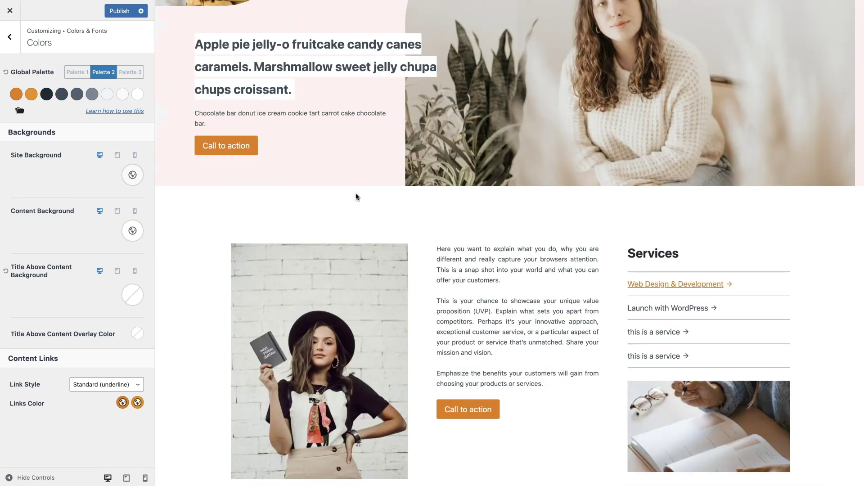
{"action": "left_click", "coordinate": [77, 72]}
{"action": "left_click", "coordinate": [106, 76]}
Step: Reactivate Palette 1 and reset it to its default blue-and-grey colours
{"action": "left_click", "coordinate": [77, 72]}
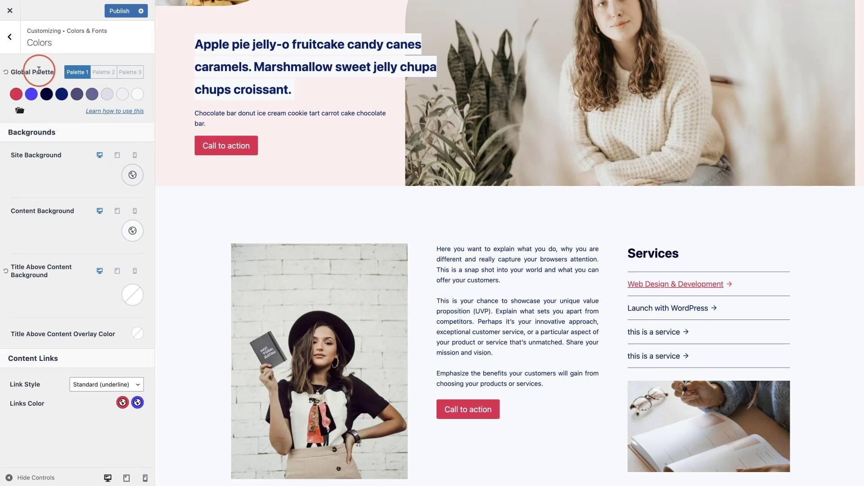
{"action": "left_click", "coordinate": [6, 72]}
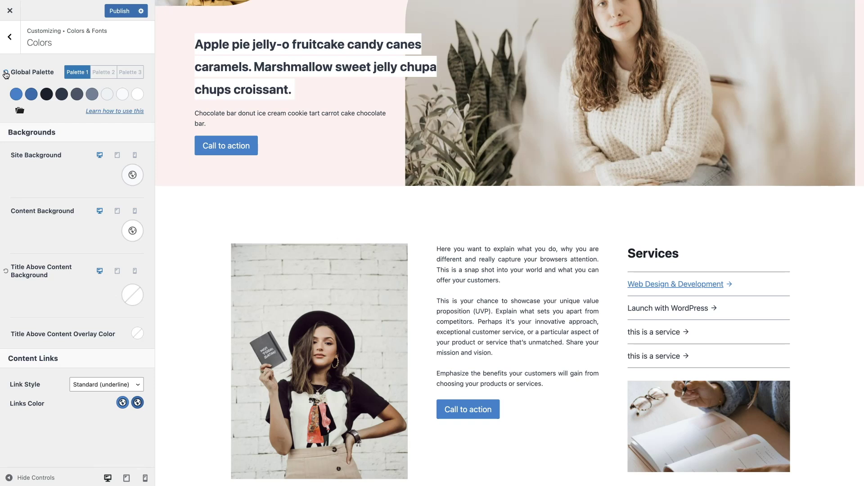
{"action": "left_click", "coordinate": [52, 81]}
Step: Exit the Customizer without saving and open New Page from All Pages in the block editor
{"action": "left_click", "coordinate": [10, 12]}
{"action": "left_click", "coordinate": [506, 39]}
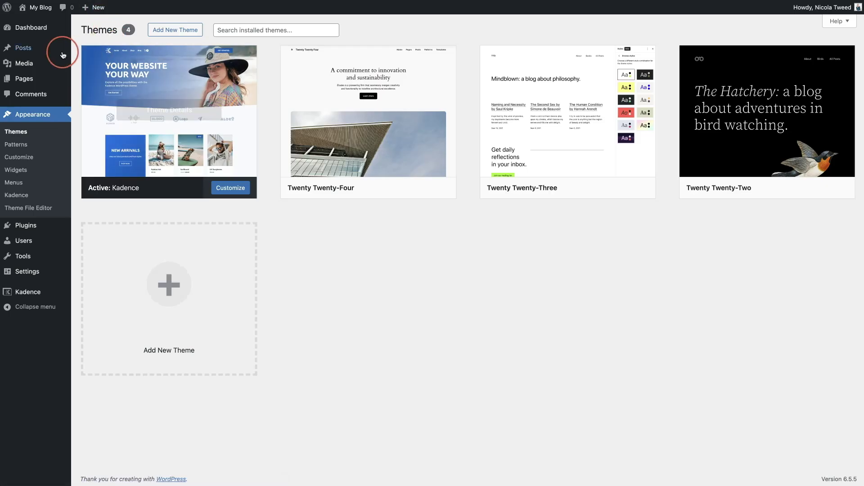
{"action": "mouse_move", "coordinate": [33, 84]}
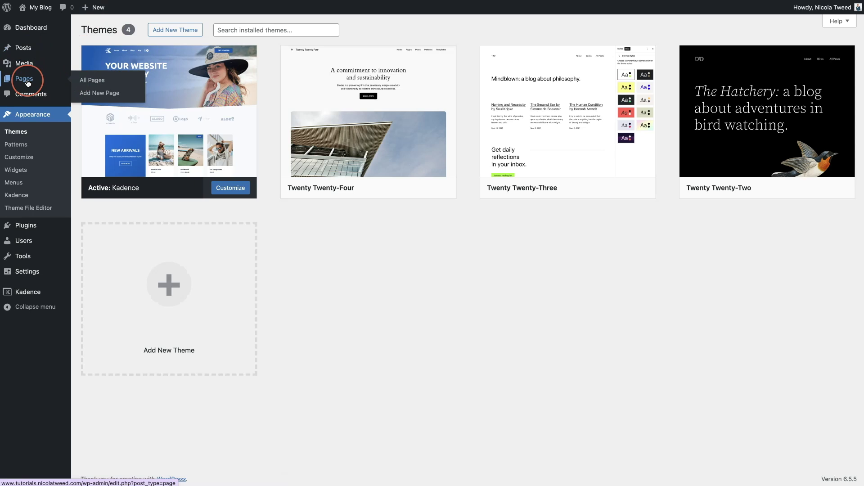
{"action": "left_click", "coordinate": [84, 82]}
{"action": "mouse_move", "coordinate": [107, 109]}
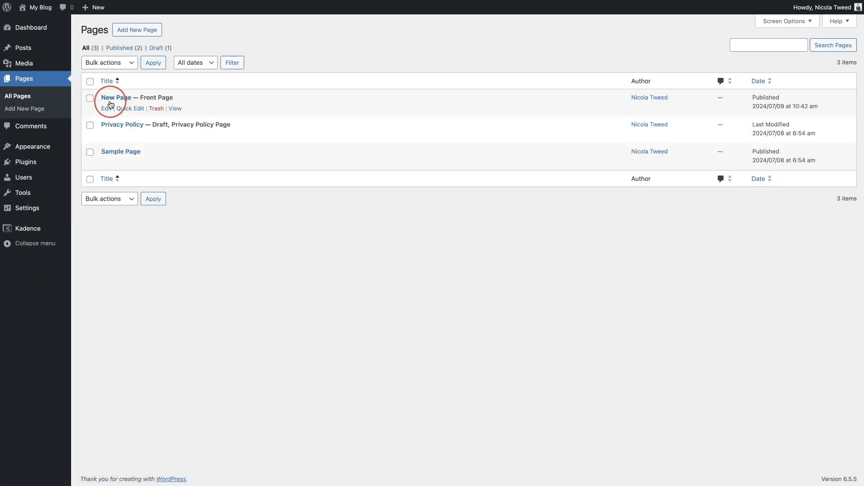
{"action": "left_click", "coordinate": [109, 111]}
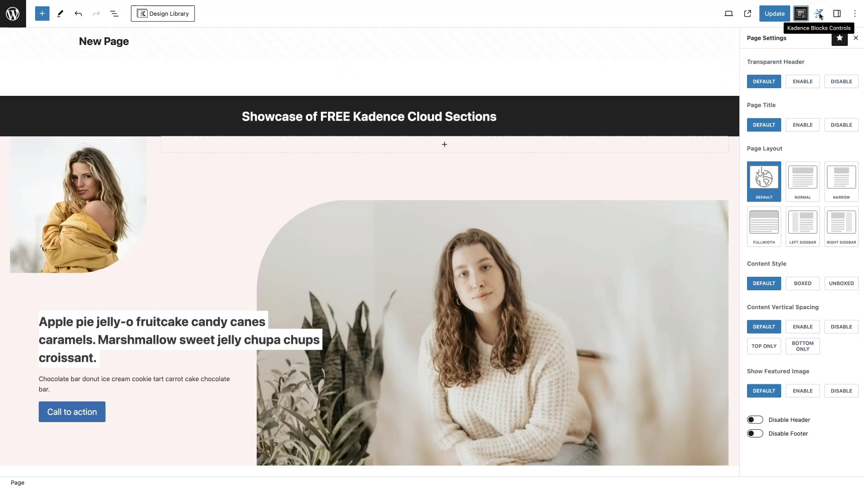
Step: Add a new custom colour swatch in Kadence Blocks Controls
{"action": "left_click", "coordinate": [820, 14]}
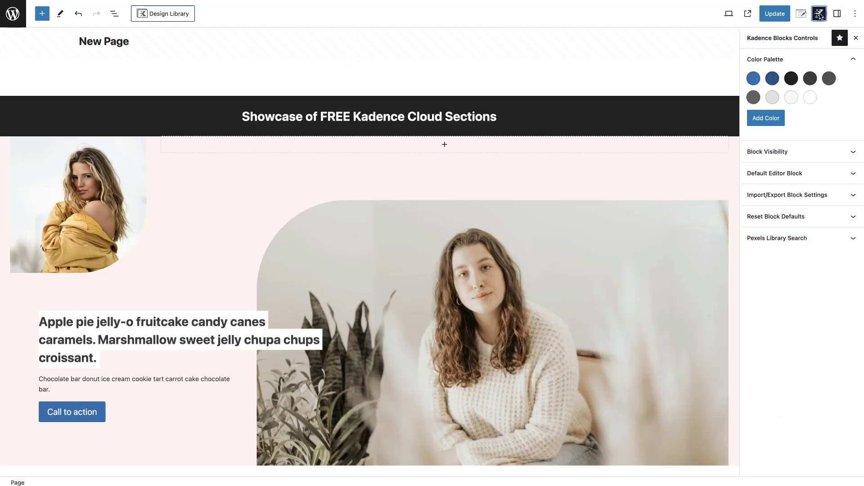
{"action": "left_click", "coordinate": [766, 122]}
{"action": "left_click", "coordinate": [814, 109]}
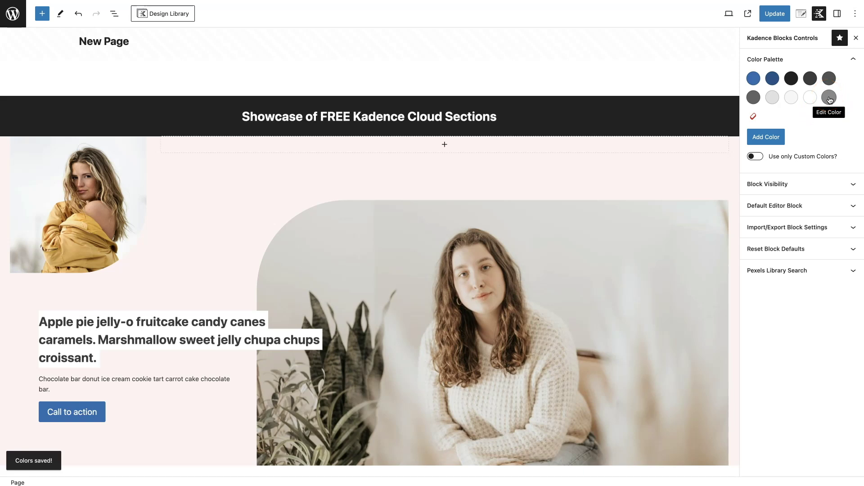
Step: Set the new swatch to bright teal, hex 30D8D8
{"action": "left_click", "coordinate": [829, 98]}
{"action": "left_click", "coordinate": [759, 256]}
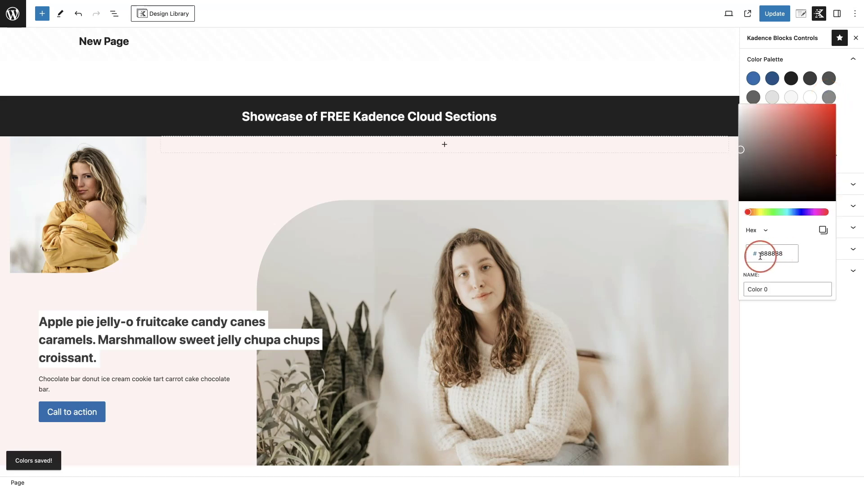
{"action": "left_click", "coordinate": [792, 221]}
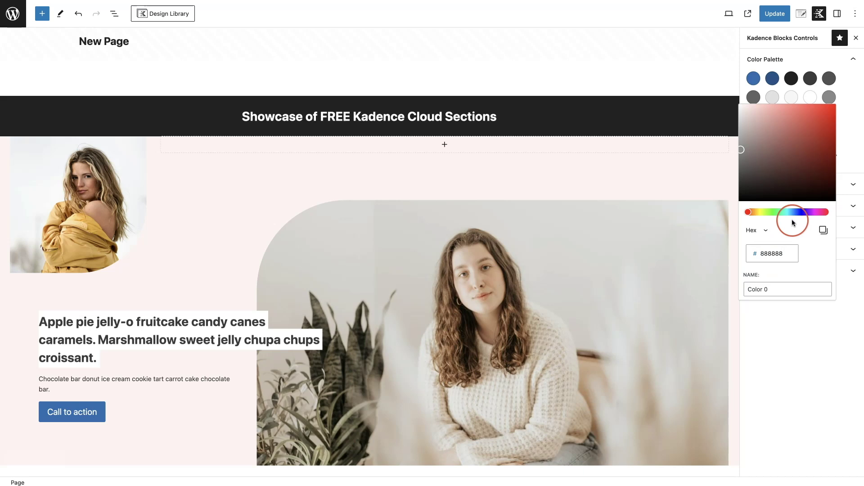
{"action": "left_click", "coordinate": [787, 211]}
{"action": "left_click_drag", "start_coordinate": [798, 140], "coordinate": [813, 119]}
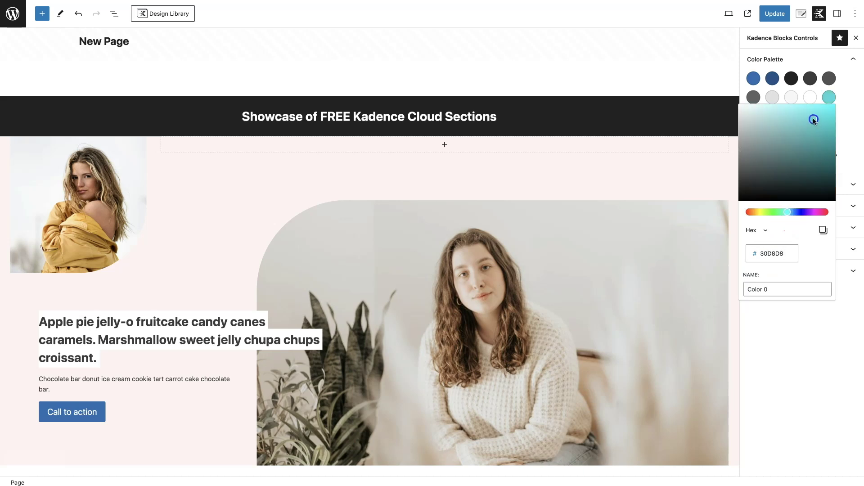
Step: Keep the swatch name Color 0 and save the palette
{"action": "left_click", "coordinate": [751, 280]}
{"action": "left_click", "coordinate": [749, 290]}
{"action": "left_click", "coordinate": [772, 291]}
{"action": "left_click_drag", "start_coordinate": [772, 291], "coordinate": [756, 291]}
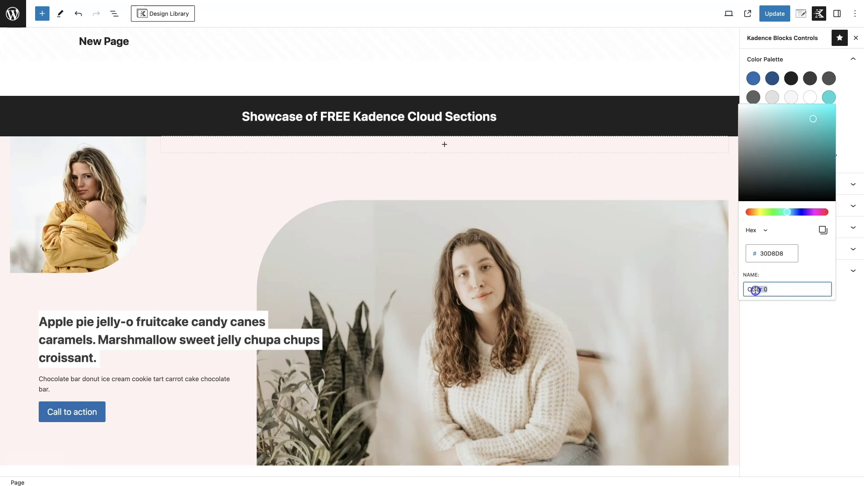
{"action": "left_click", "coordinate": [850, 119]}
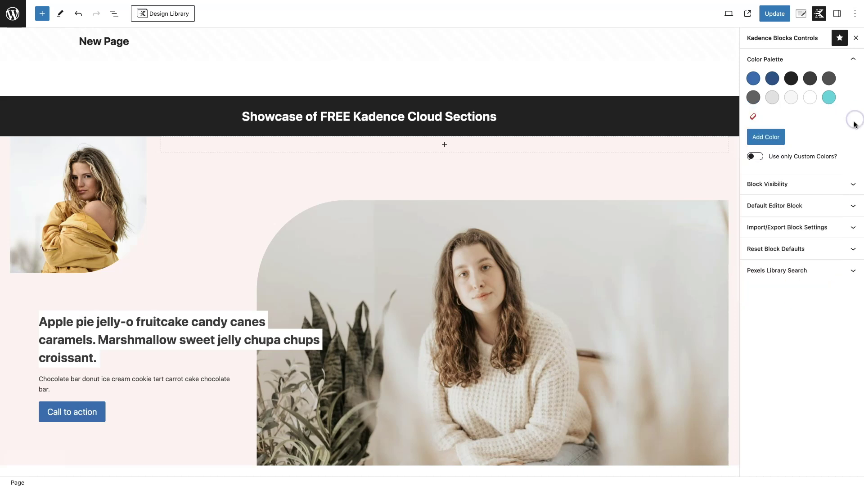
Step: Save the page and apply the teal Color 0 preset as the hero row's background colour
{"action": "left_click", "coordinate": [781, 17]}
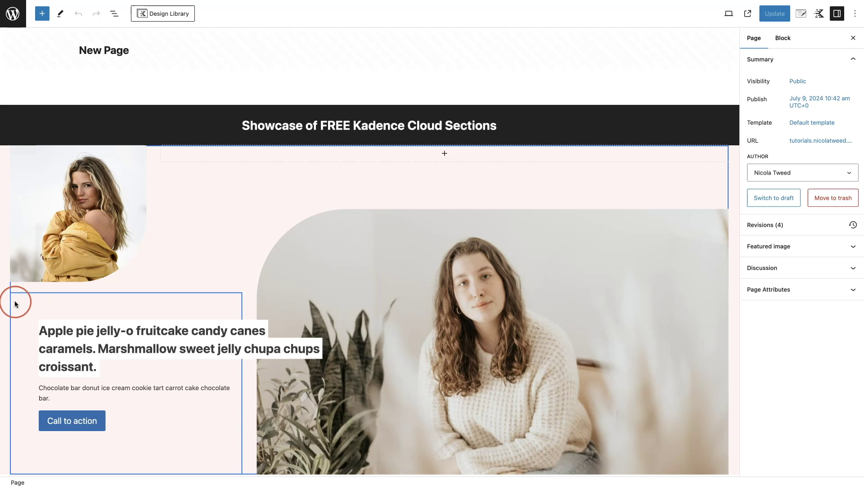
{"action": "left_click", "coordinate": [7, 299]}
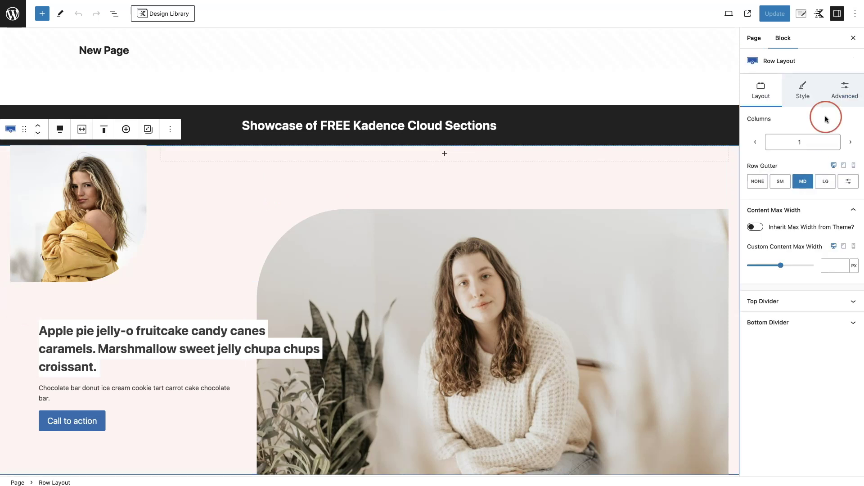
{"action": "left_click", "coordinate": [801, 93]}
{"action": "left_click", "coordinate": [854, 185]}
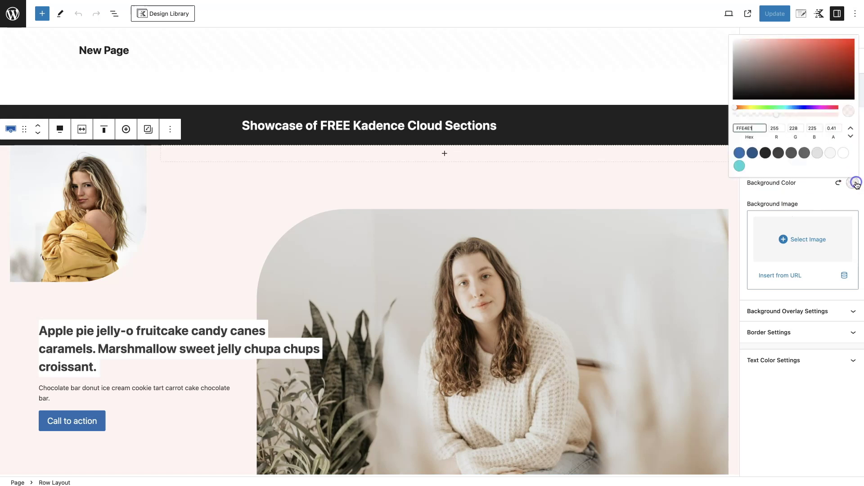
{"action": "left_click", "coordinate": [727, 165]}
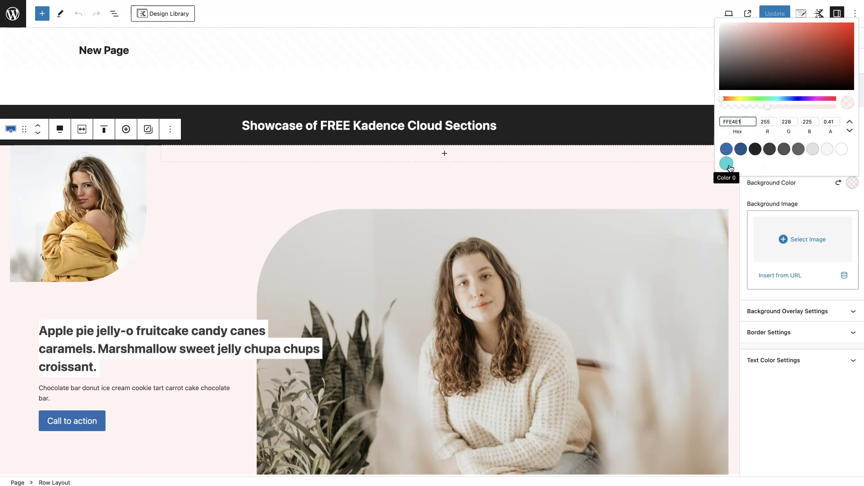
{"action": "left_click", "coordinate": [729, 165]}
{"action": "left_click", "coordinate": [727, 164]}
Step: Lower the teal row background's opacity to about 0.43 and update the page
{"action": "left_click", "coordinate": [852, 182]}
{"action": "left_click", "coordinate": [852, 182]}
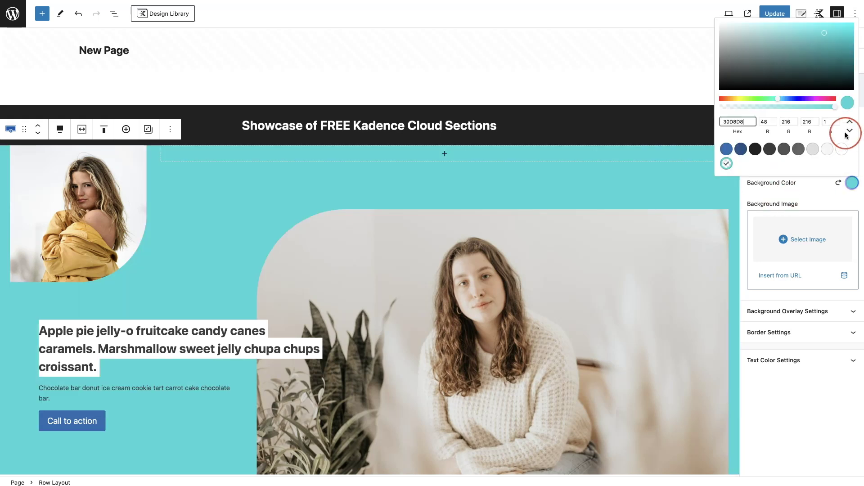
{"action": "left_click", "coordinate": [833, 107]}
{"action": "left_click_drag", "start_coordinate": [834, 110], "coordinate": [770, 107]}
{"action": "left_click", "coordinate": [775, 185]}
{"action": "left_click", "coordinate": [777, 14]}
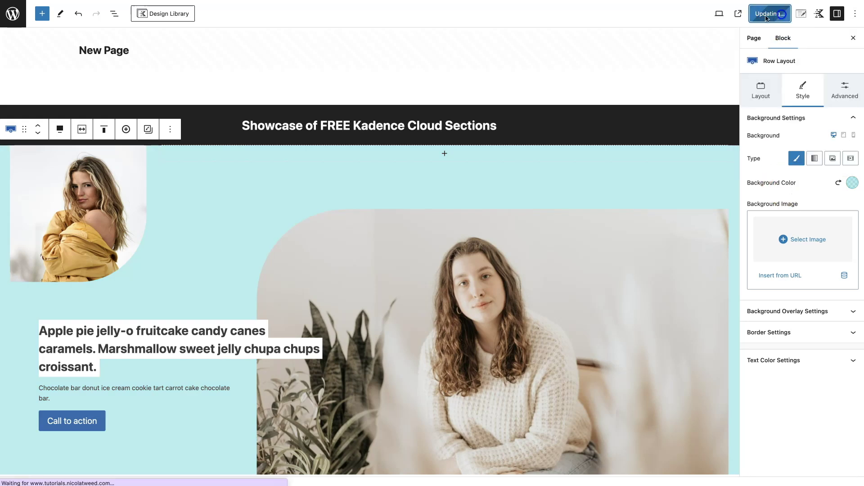
{"action": "left_click", "coordinate": [833, 211]}
{"action": "left_click", "coordinate": [813, 181]}
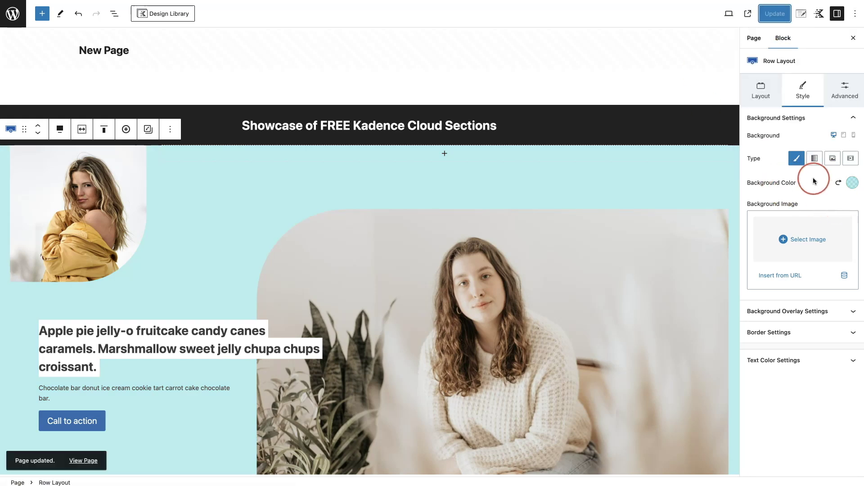